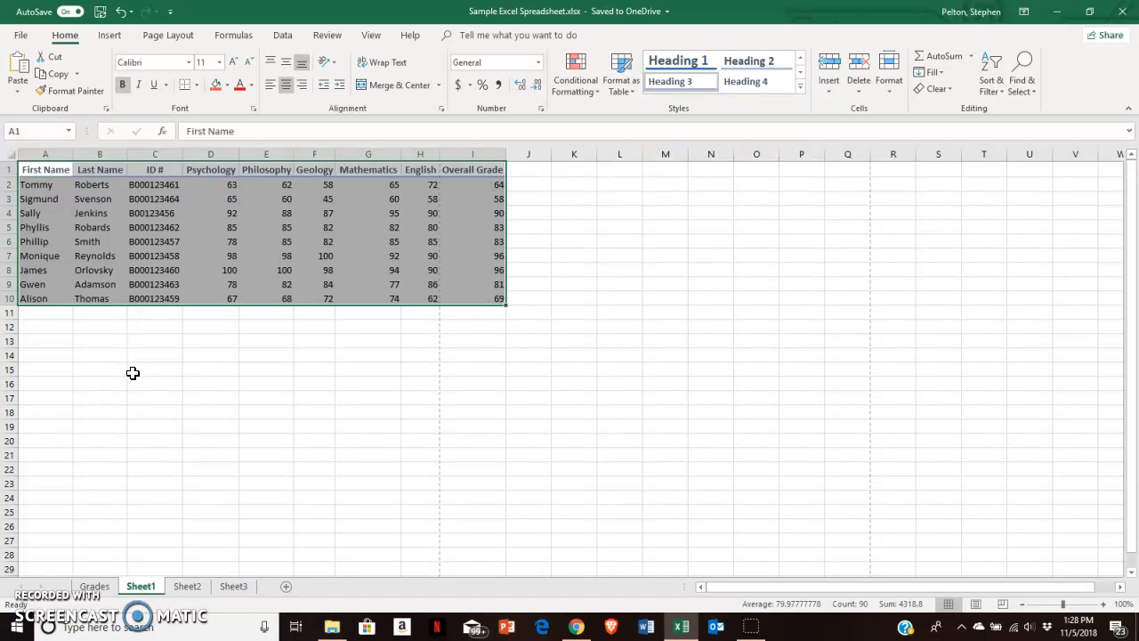
# - Insert a new row above the column headings and enter the title "Student Grades" in cell A1
pyautogui.click(133, 373)
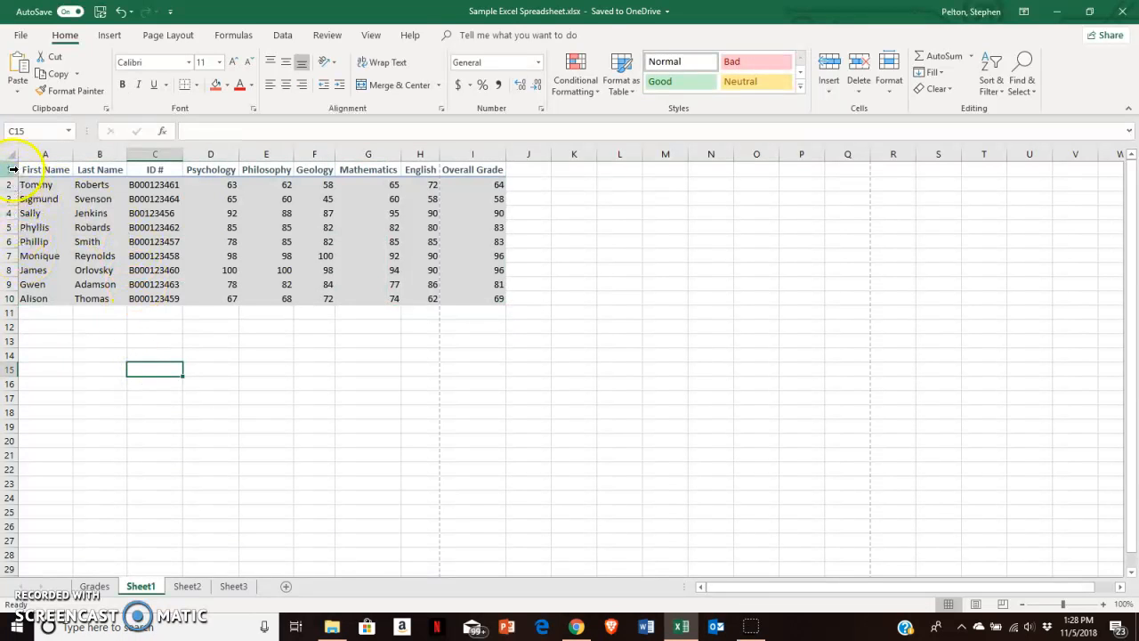
pyautogui.click(12, 169)
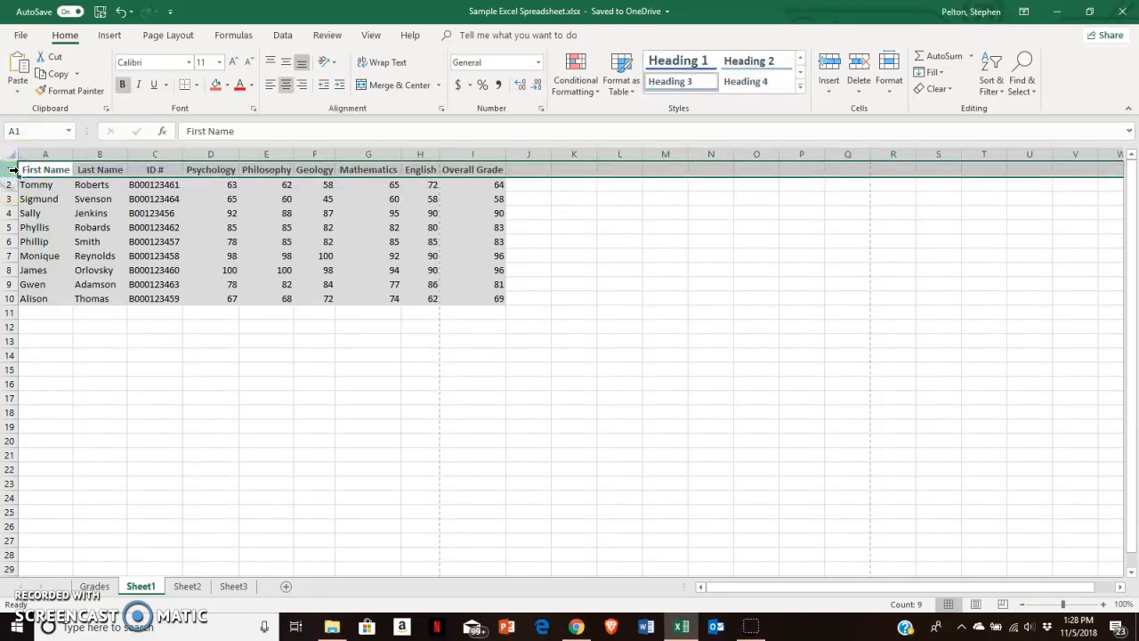
pyautogui.rightClick(13, 169)
pyautogui.click(40, 270)
pyautogui.click(41, 168)
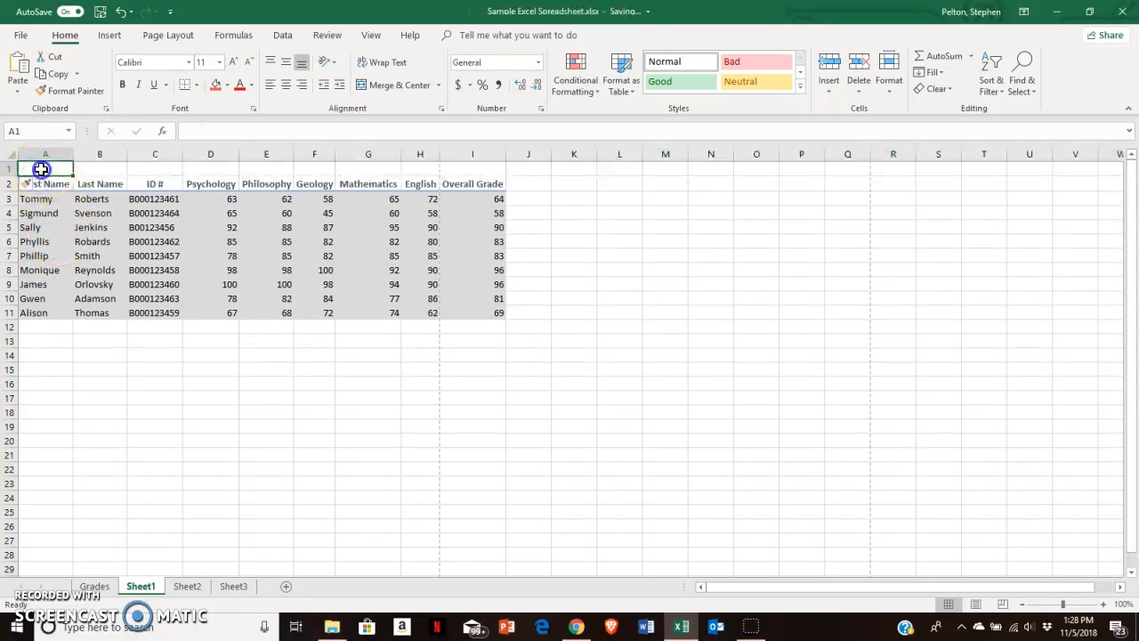
pyautogui.write('Stud')
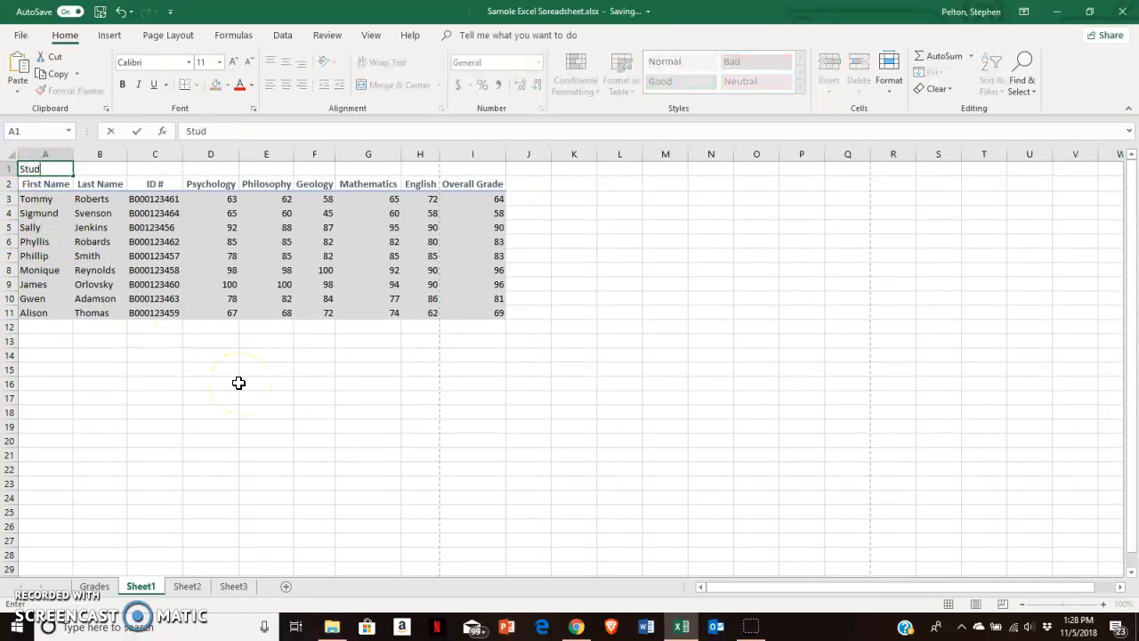
pyautogui.write('ent Grades')
pyautogui.click(238, 383)
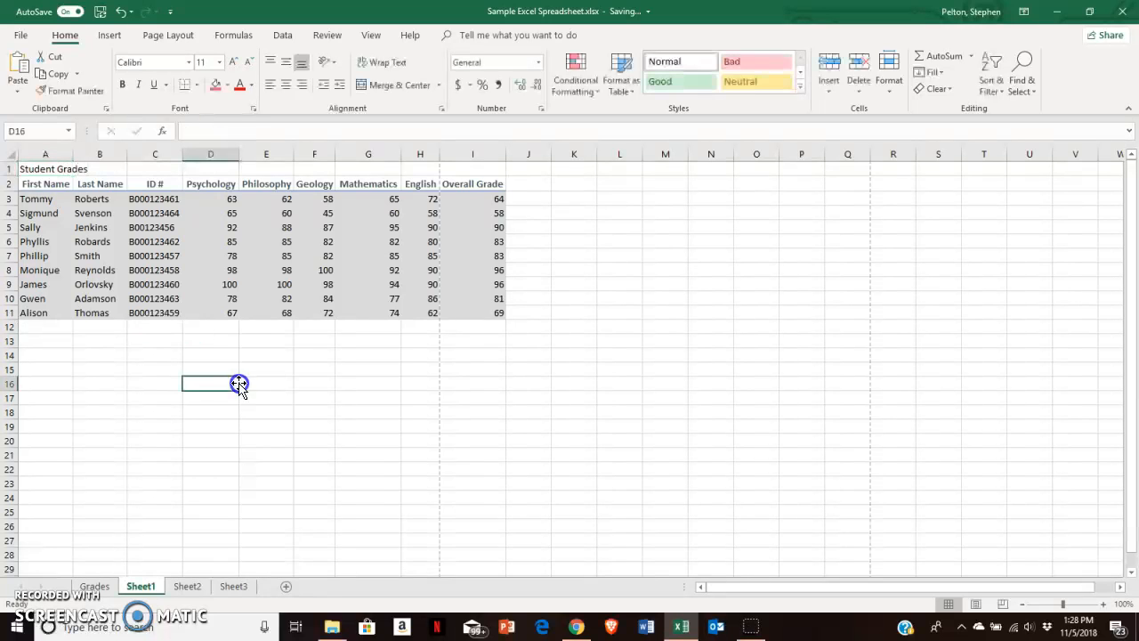
# - Merge and center the title across cells A1 to I1
pyautogui.click(41, 172)
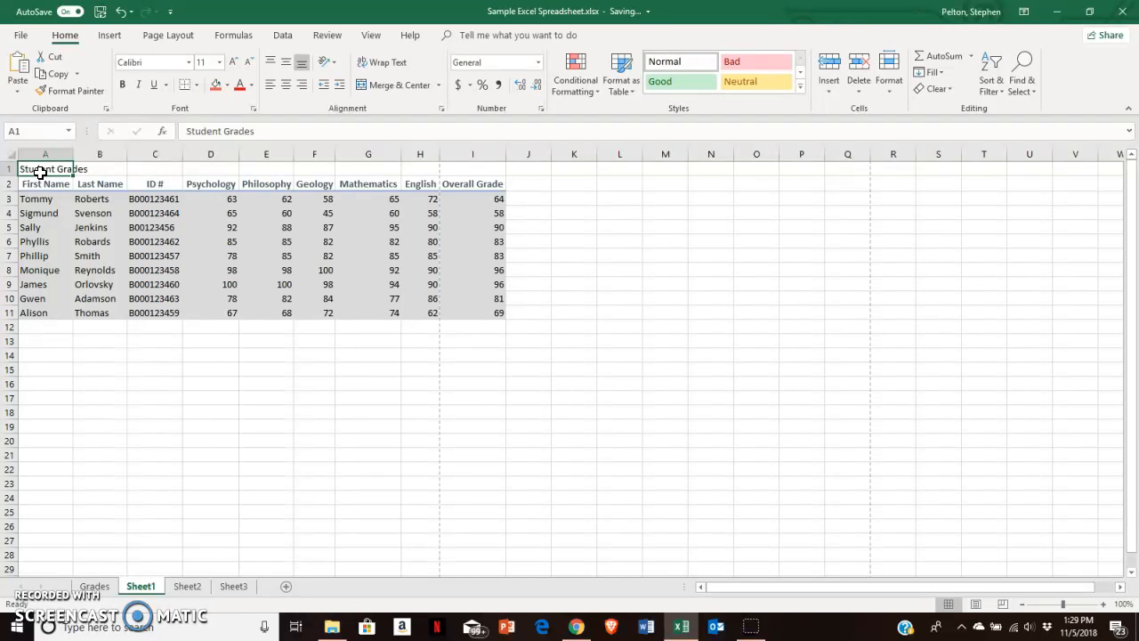
pyautogui.moveTo(48, 172); pyautogui.dragTo(465, 166)
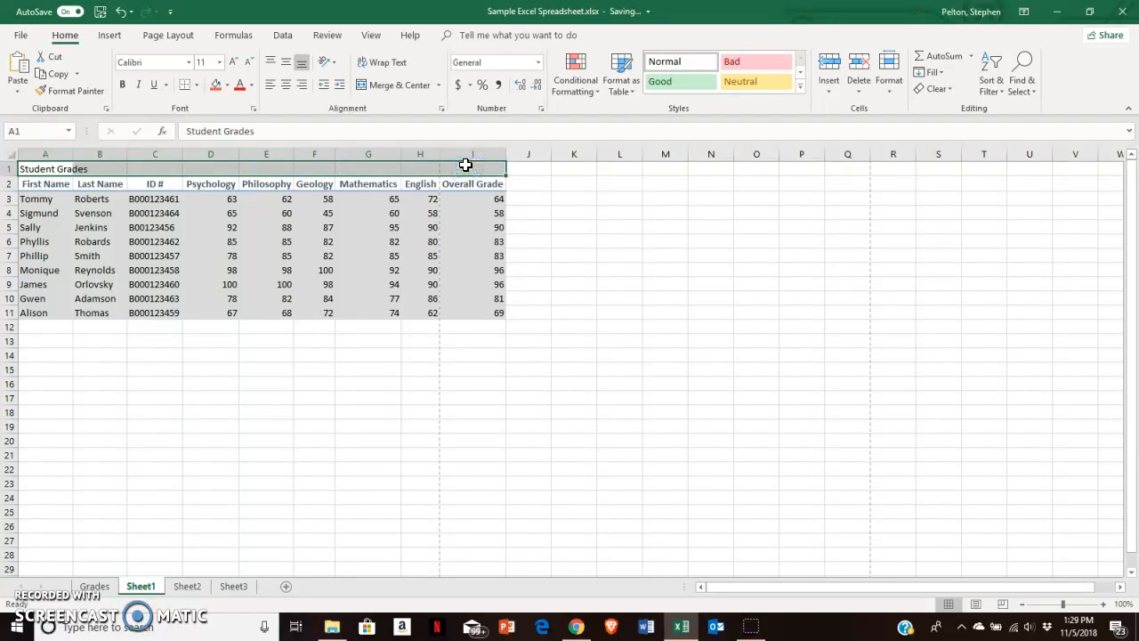
pyautogui.click(395, 85)
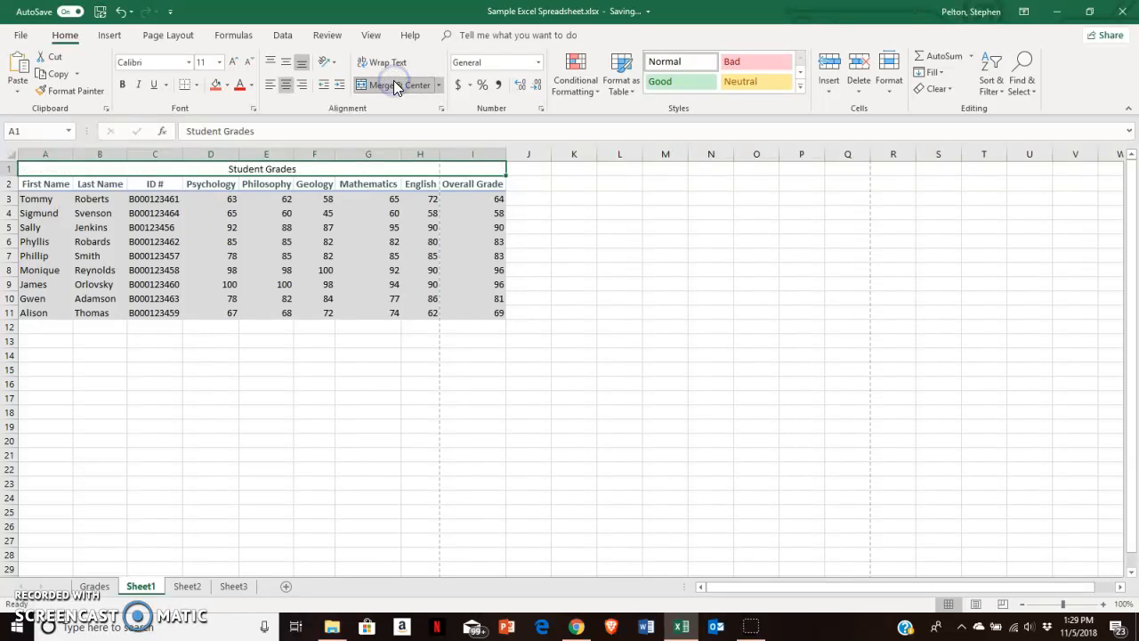
pyautogui.click(541, 275)
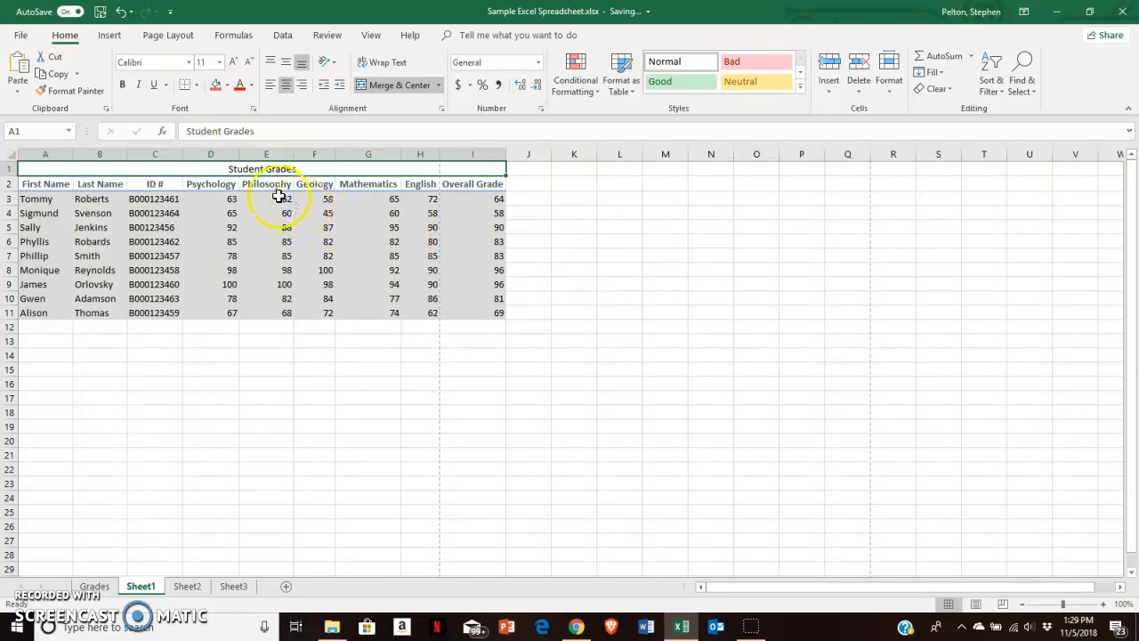
# - Apply the Heading 1 cell style to the merged title
pyautogui.click(801, 86)
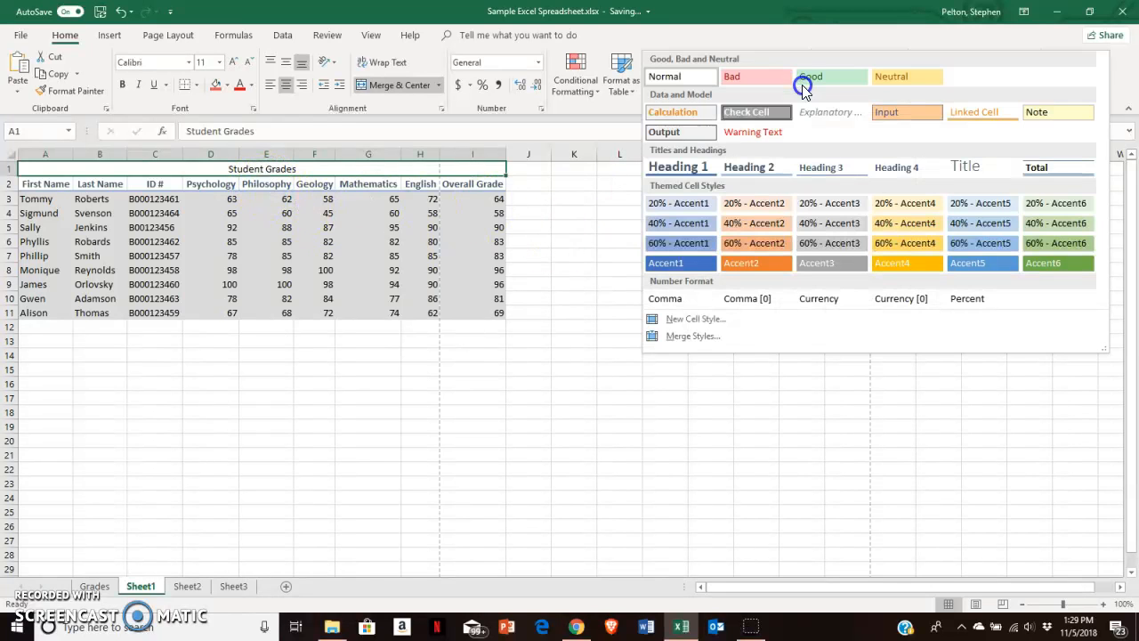
pyautogui.click(685, 171)
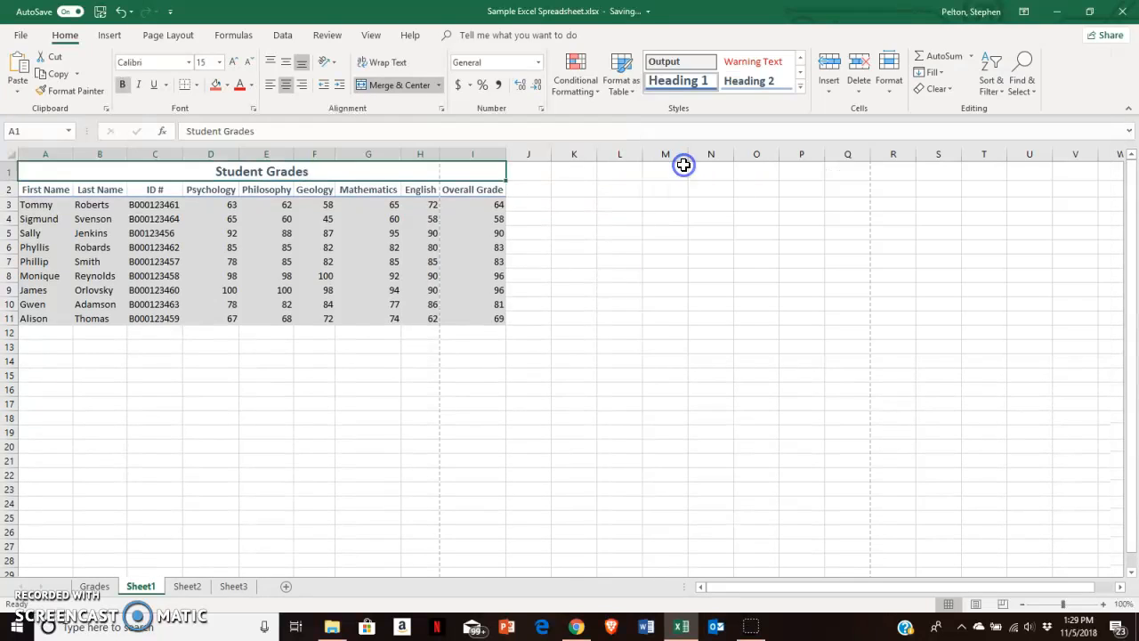
pyautogui.click(206, 354)
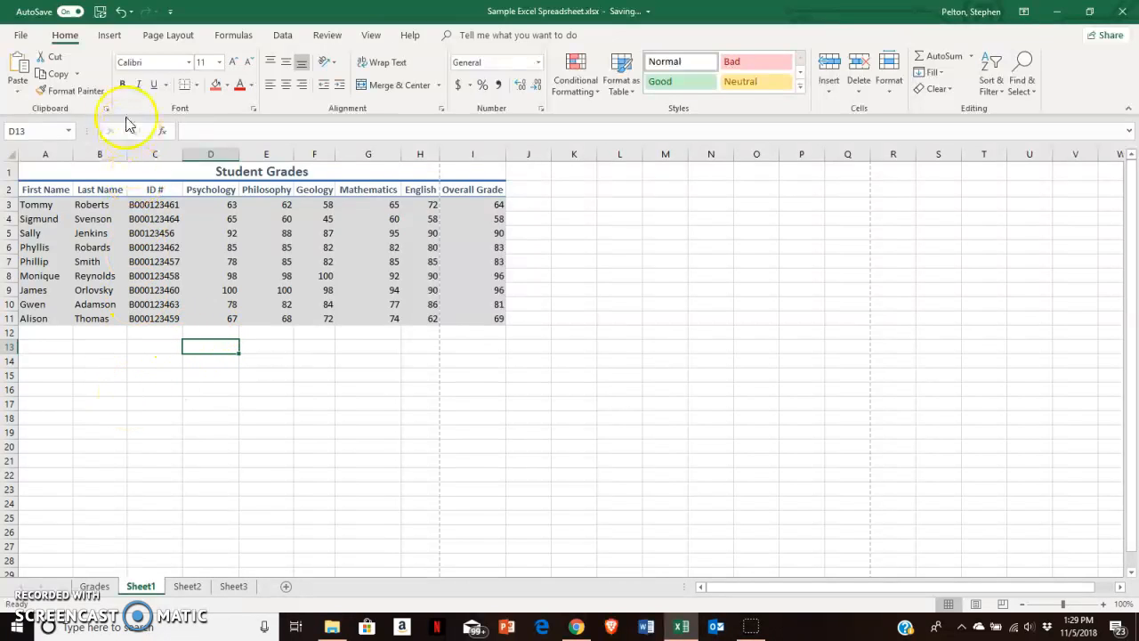
# - Add a centered page header reading "Student Grades" and return to Normal view
pyautogui.click(107, 35)
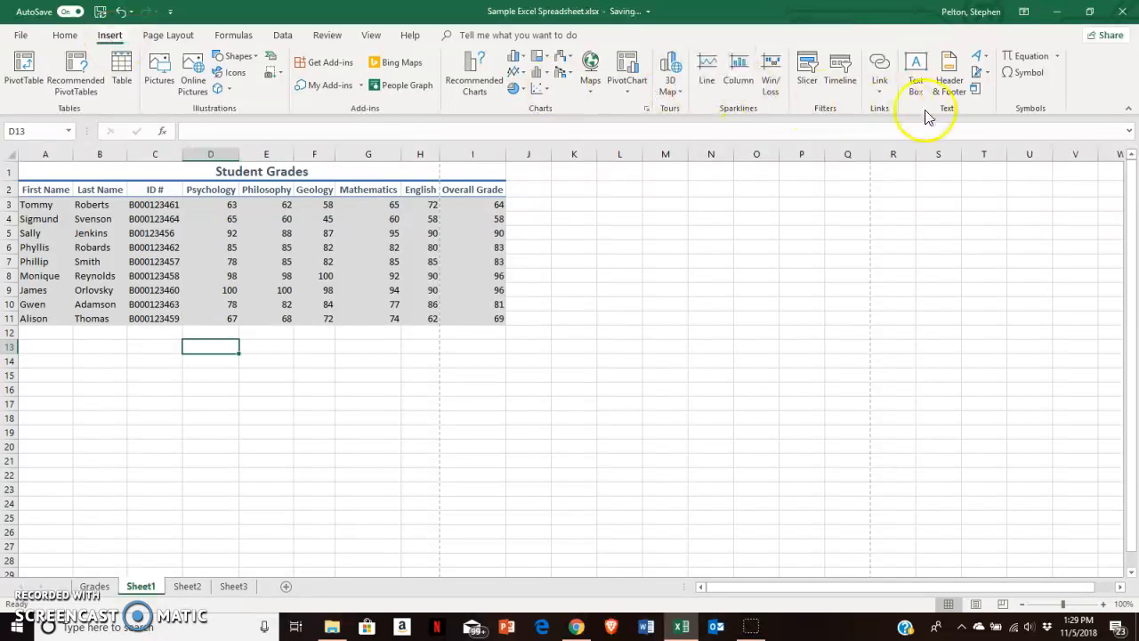
pyautogui.click(950, 78)
pyautogui.click(950, 80)
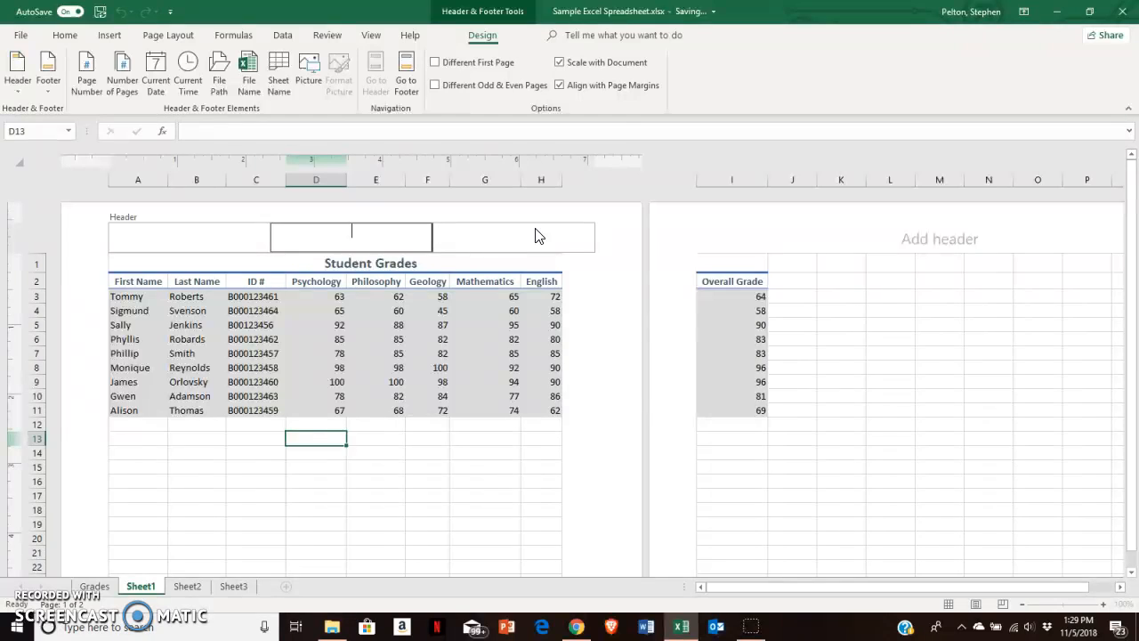
pyautogui.write('Student Grades')
pyautogui.click(469, 478)
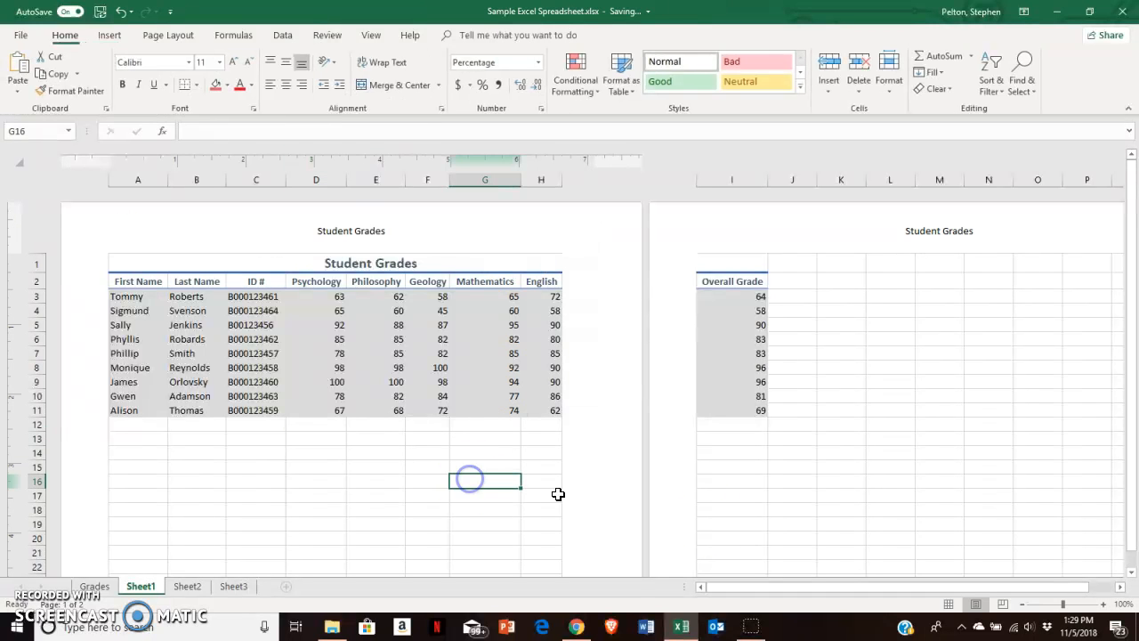
pyautogui.click(948, 605)
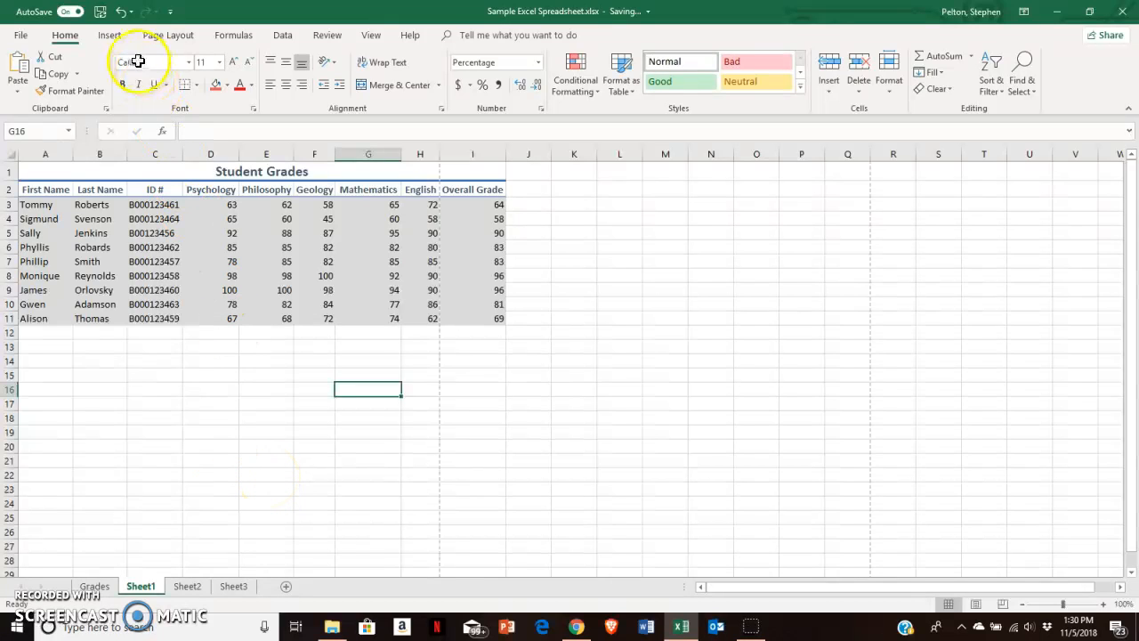
# - Reopen the header and footer layout to review the page header, then switch back to Normal view
pyautogui.click(110, 34)
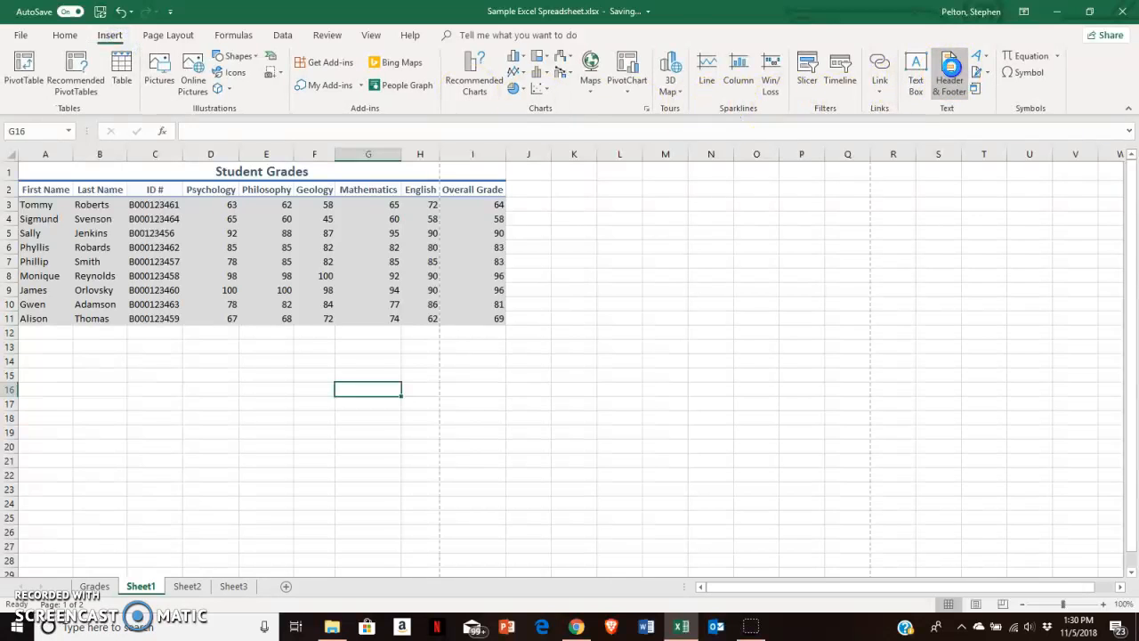
pyautogui.click(948, 78)
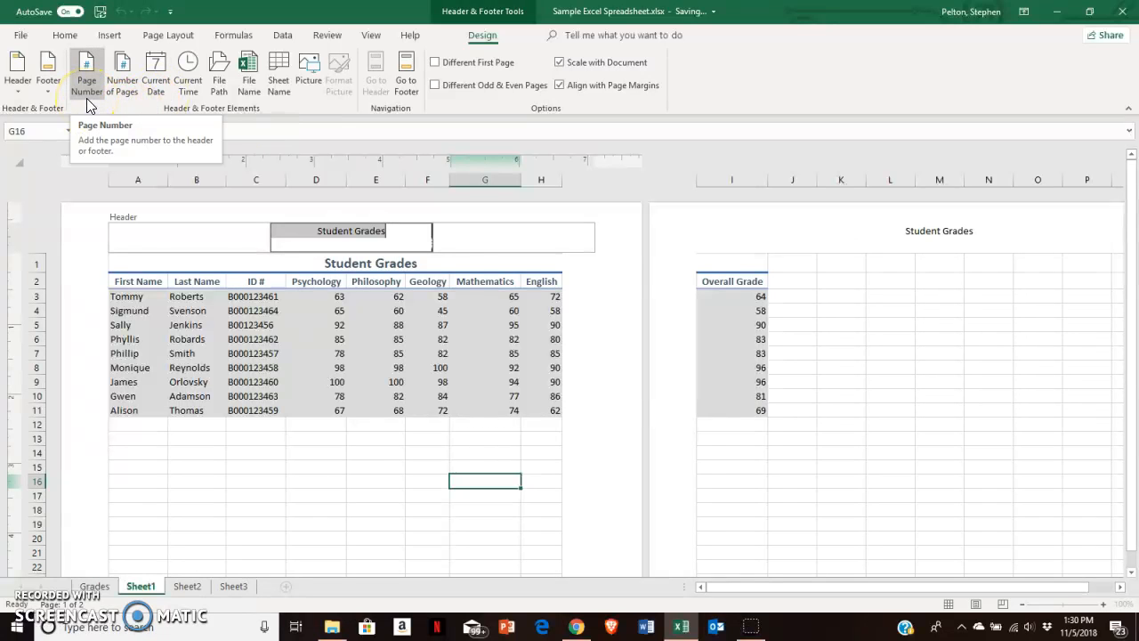
pyautogui.click(346, 485)
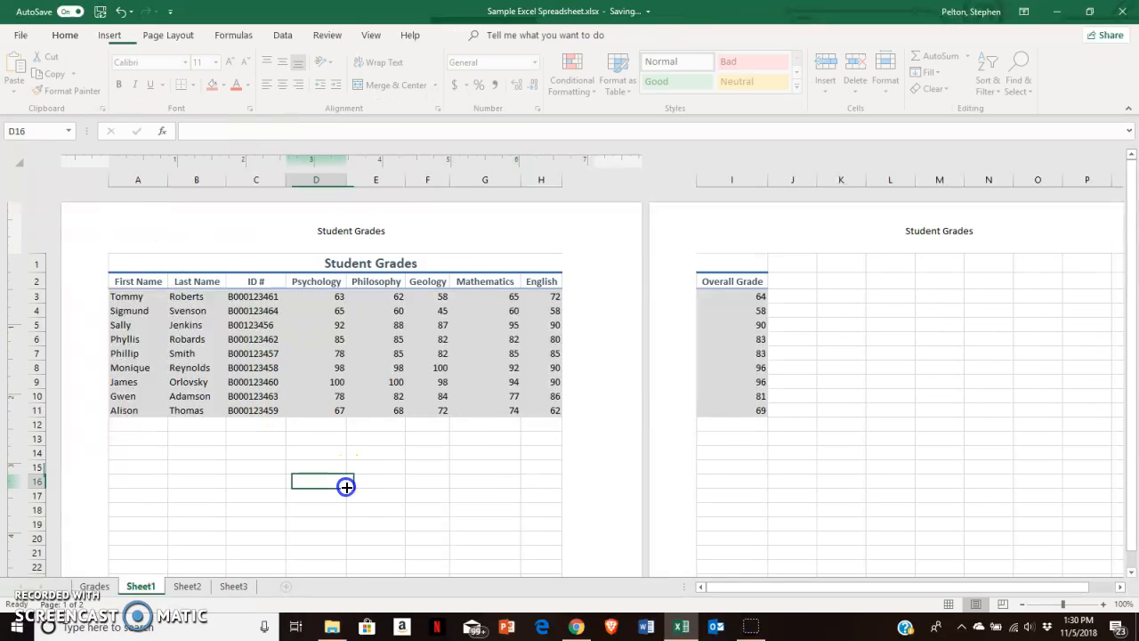
pyautogui.click(947, 603)
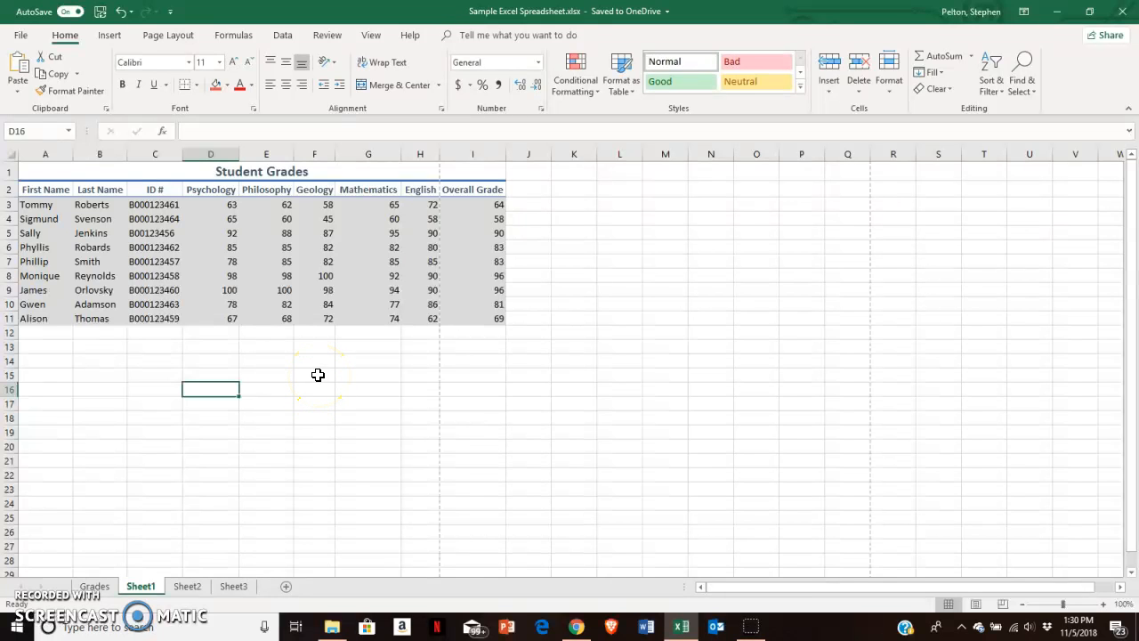
# - Select the heading and data rows 2 to 11 and sort them A to Z by first name
pyautogui.moveTo(11, 187); pyautogui.dragTo(12, 320)
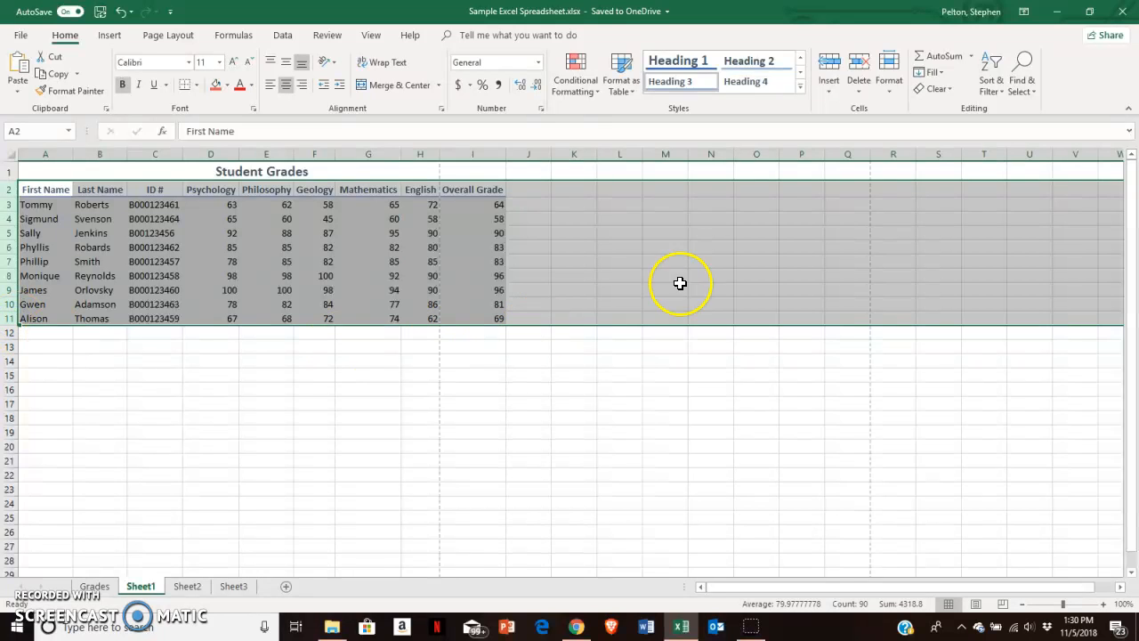
pyautogui.click(995, 88)
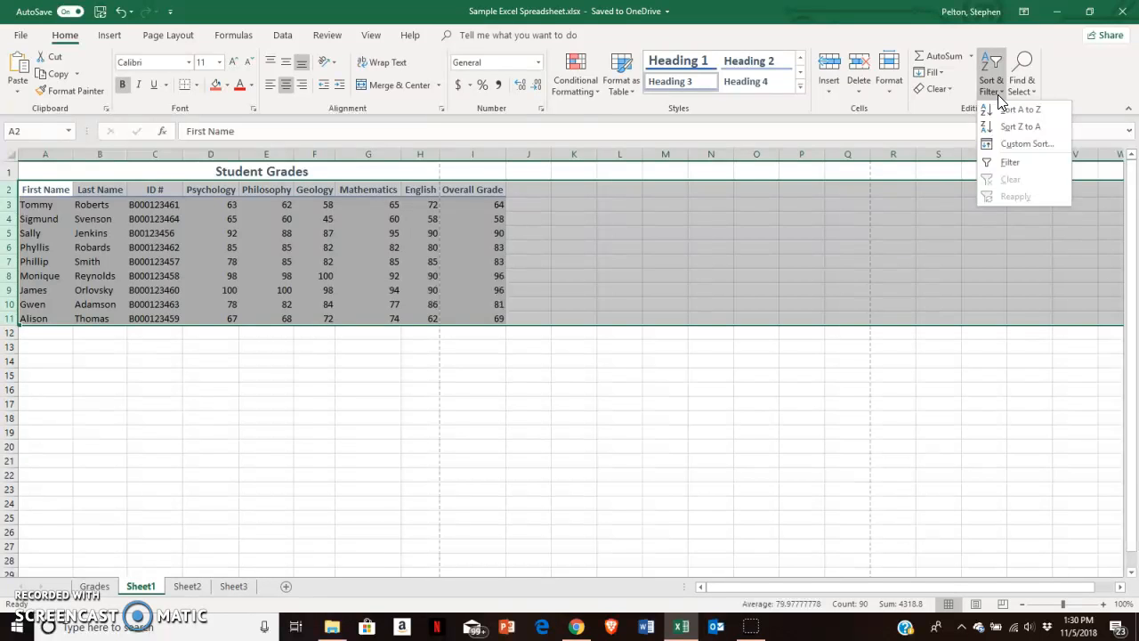
pyautogui.click(1006, 108)
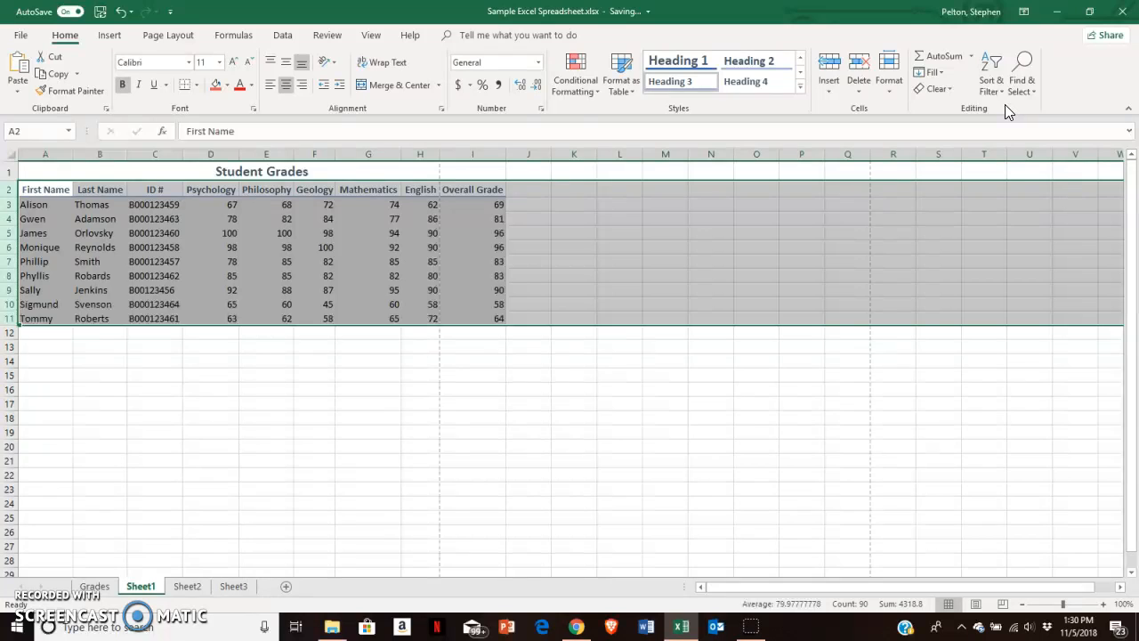
# - Custom sort the student rows by Last Name in A to Z order
pyautogui.click(998, 89)
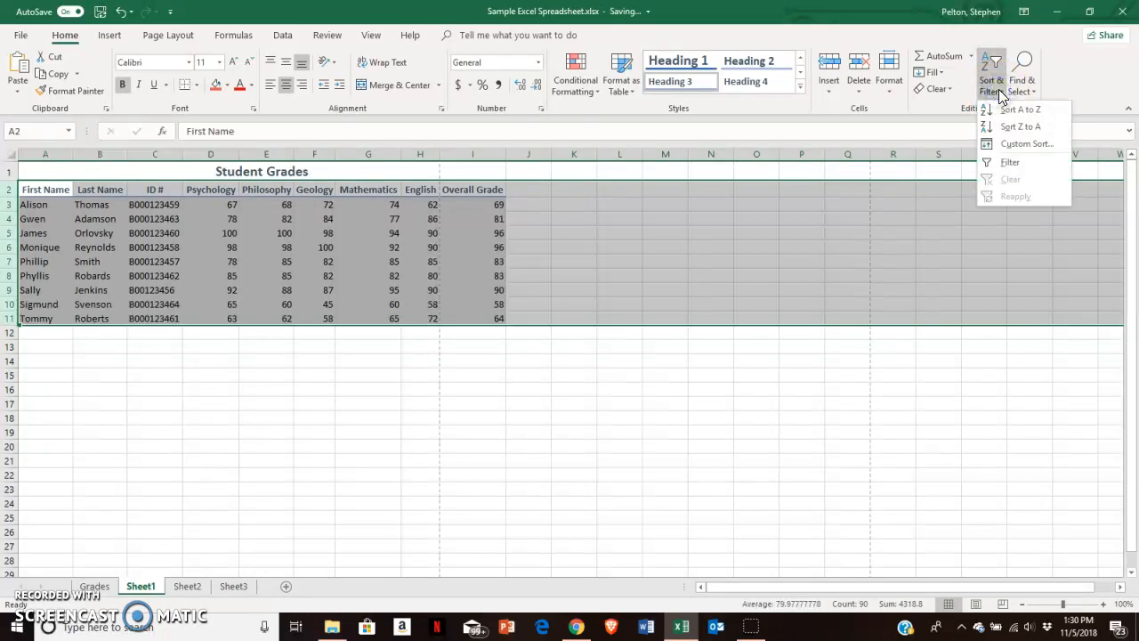
pyautogui.click(1009, 143)
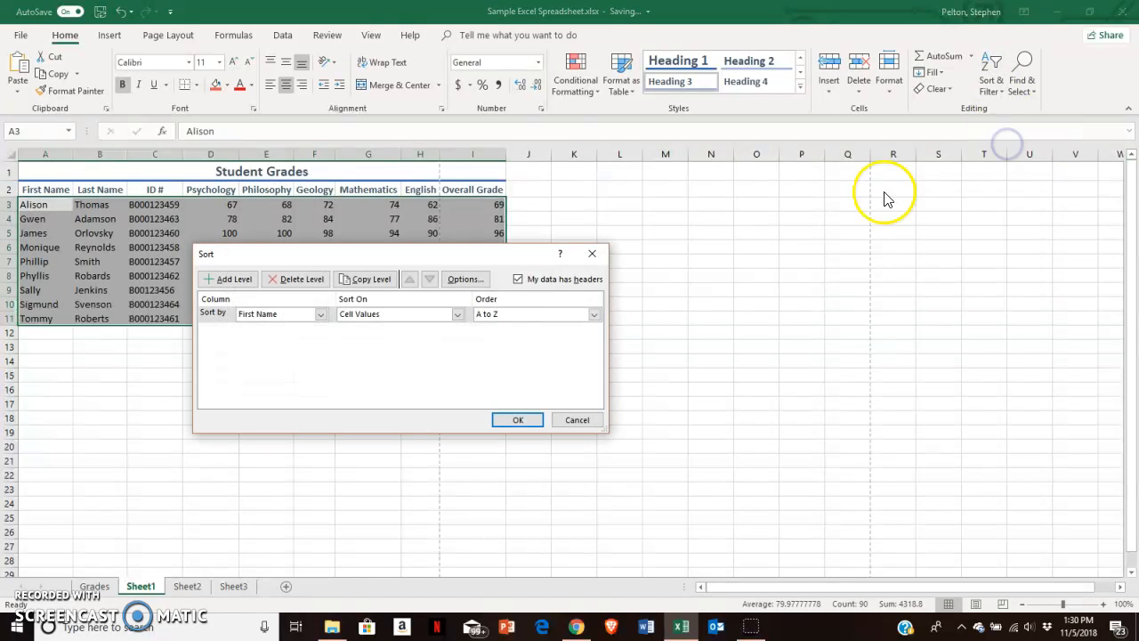
pyautogui.click(320, 314)
pyautogui.click(307, 338)
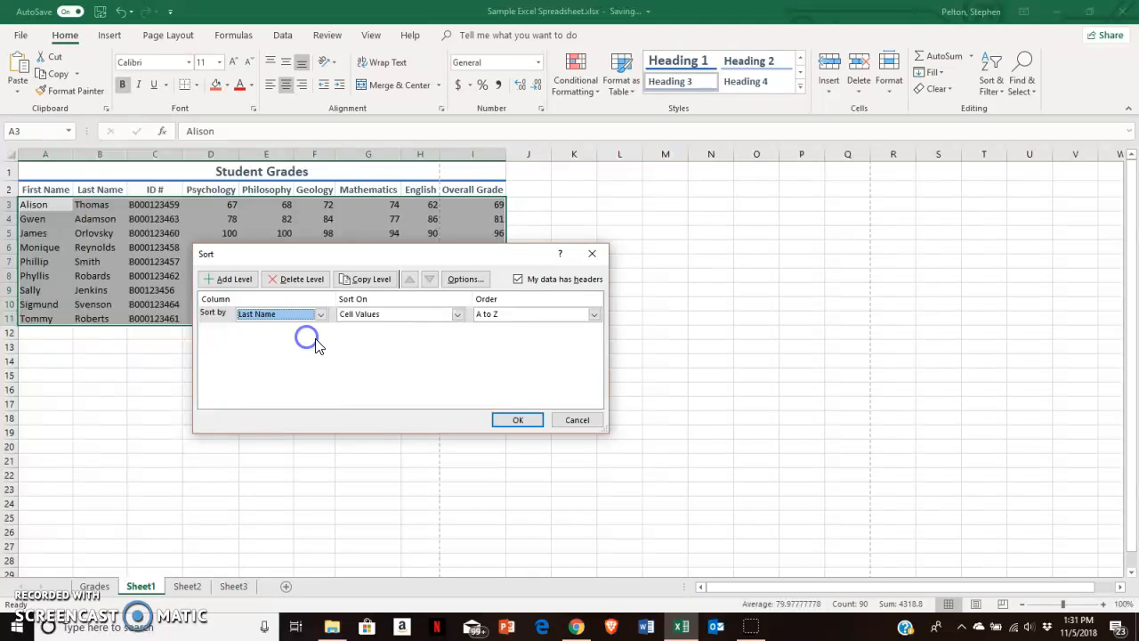
pyautogui.click(520, 420)
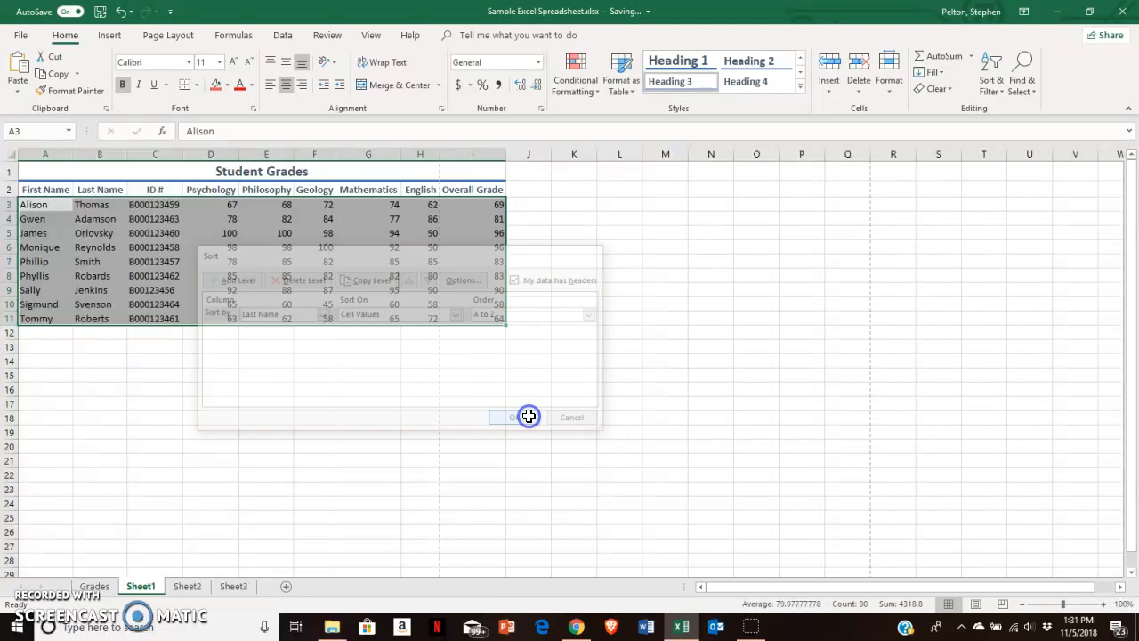
pyautogui.click(94, 209)
pyautogui.click(115, 376)
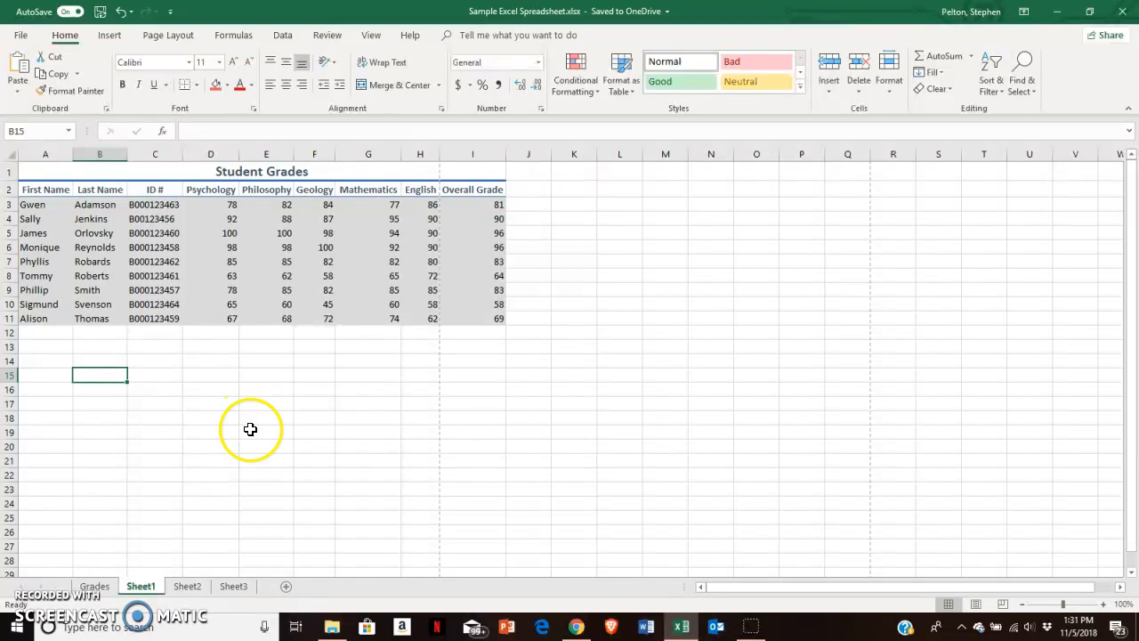
# - On Sheet2, extend the Monday–Tuesday weekday series down column A to row 18 and autofit the column's width
pyautogui.click(188, 589)
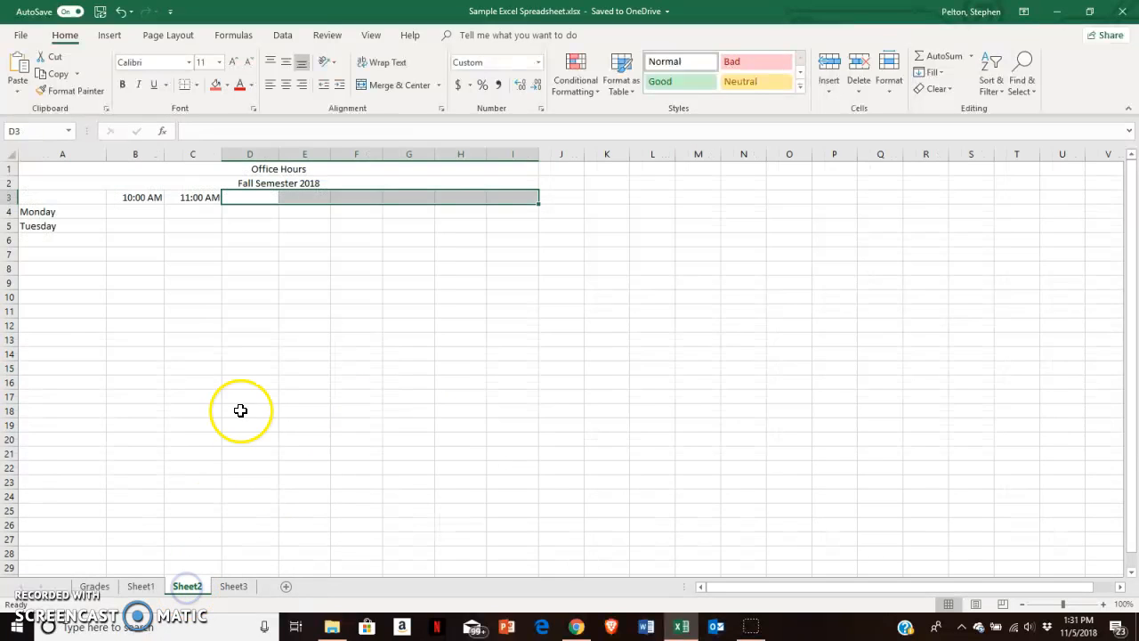
pyautogui.click(254, 283)
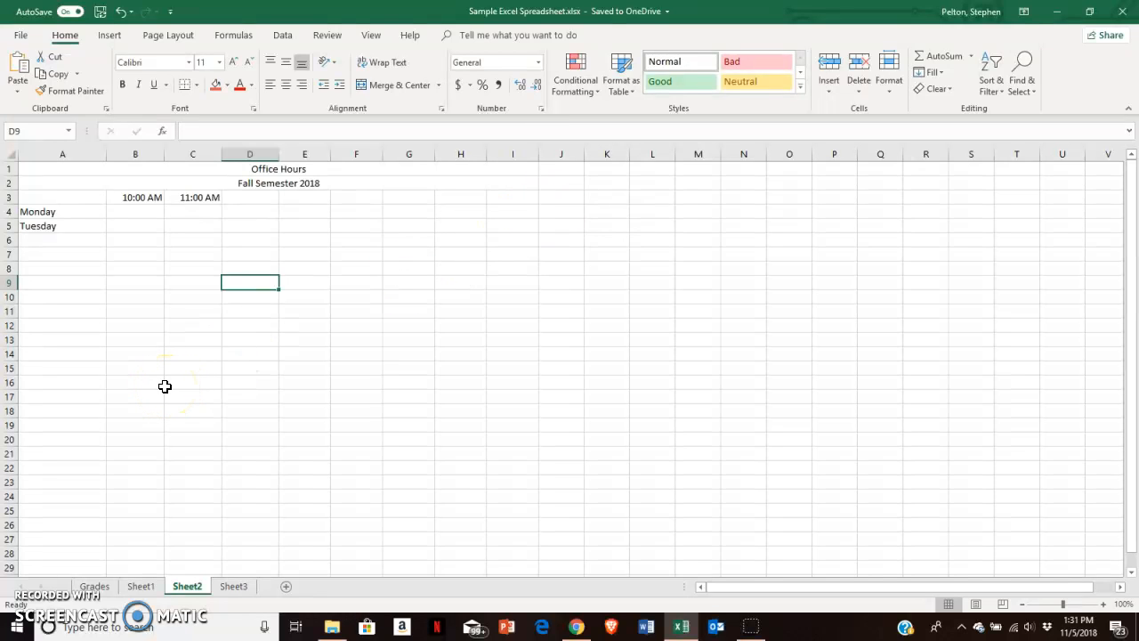
pyautogui.moveTo(74, 211); pyautogui.dragTo(76, 229)
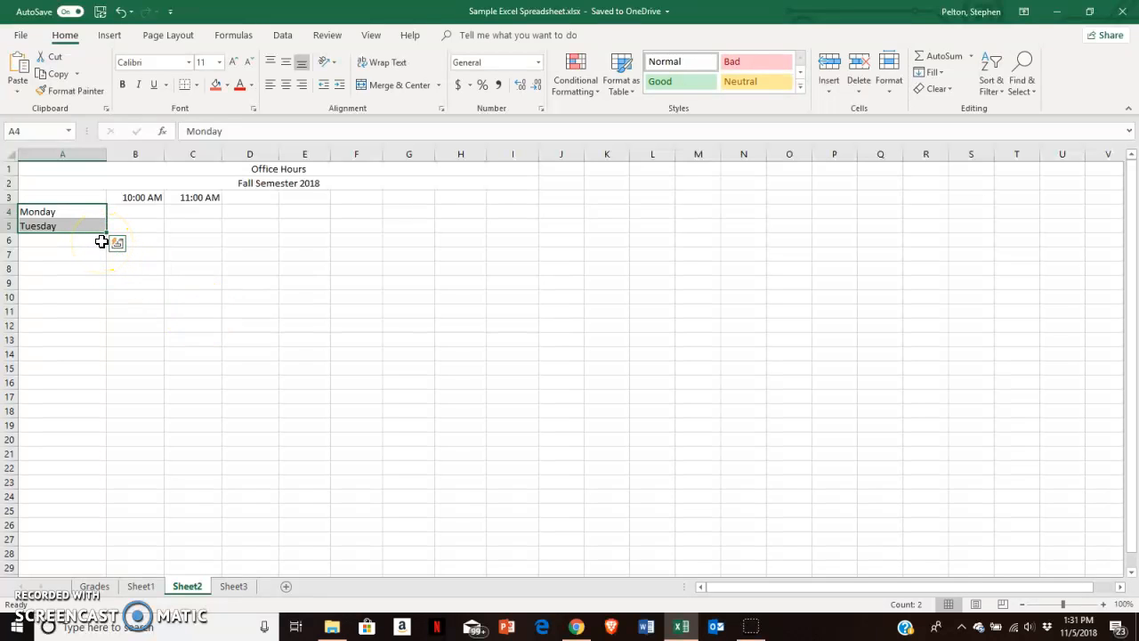
pyautogui.moveTo(106, 230); pyautogui.dragTo(107, 418)
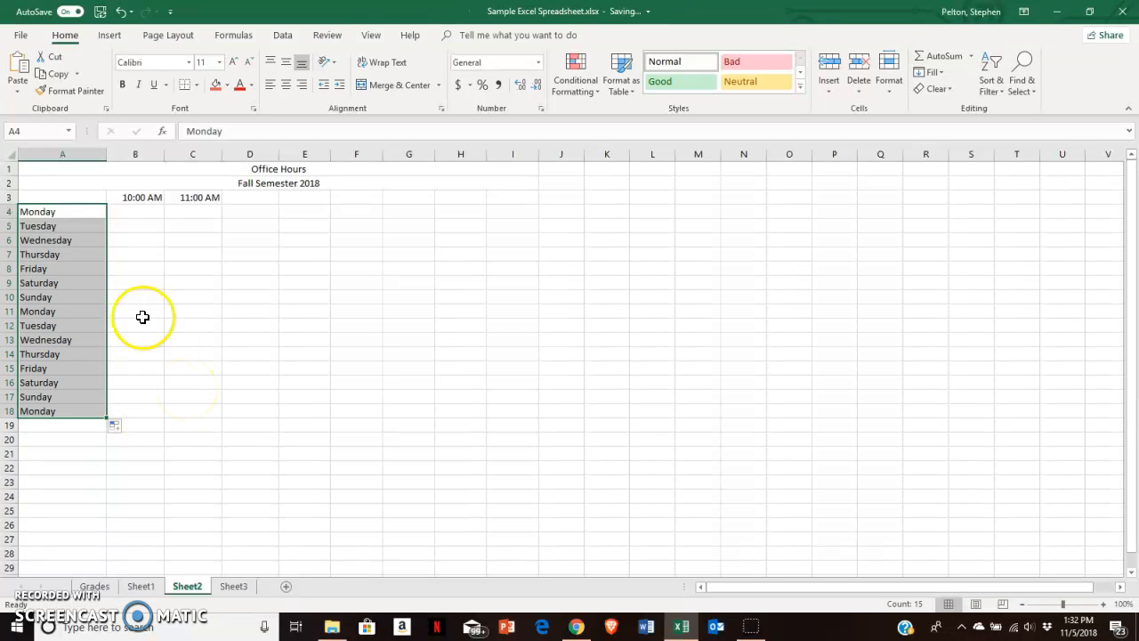
pyautogui.doubleClick(106, 155)
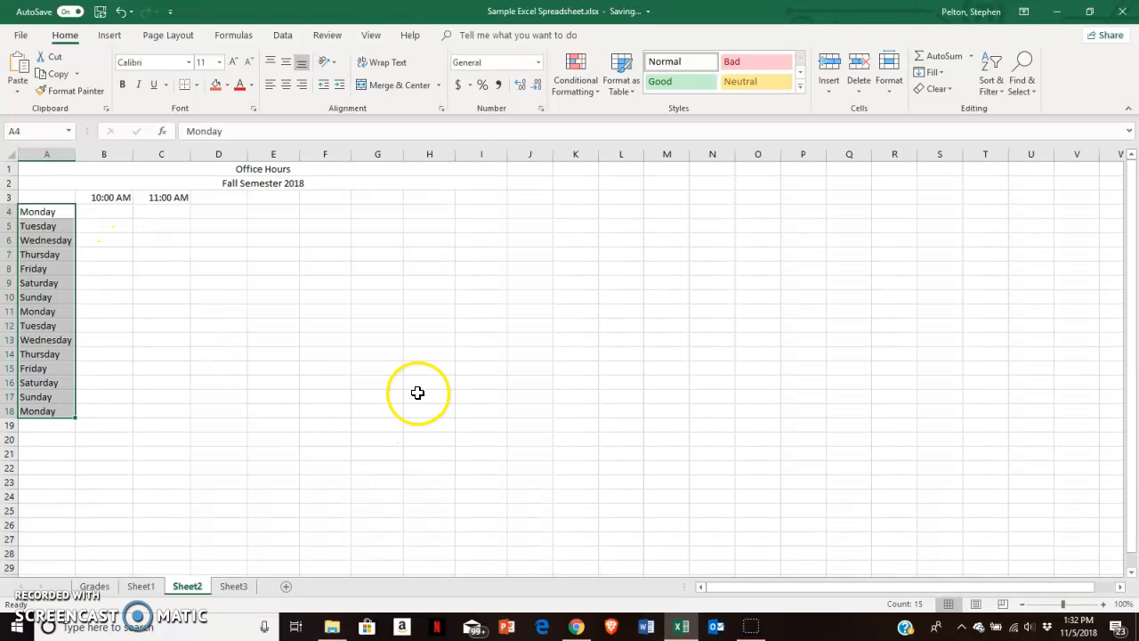
# - Enter 20 in cell H15
pyautogui.click(417, 365)
pyautogui.write('20')
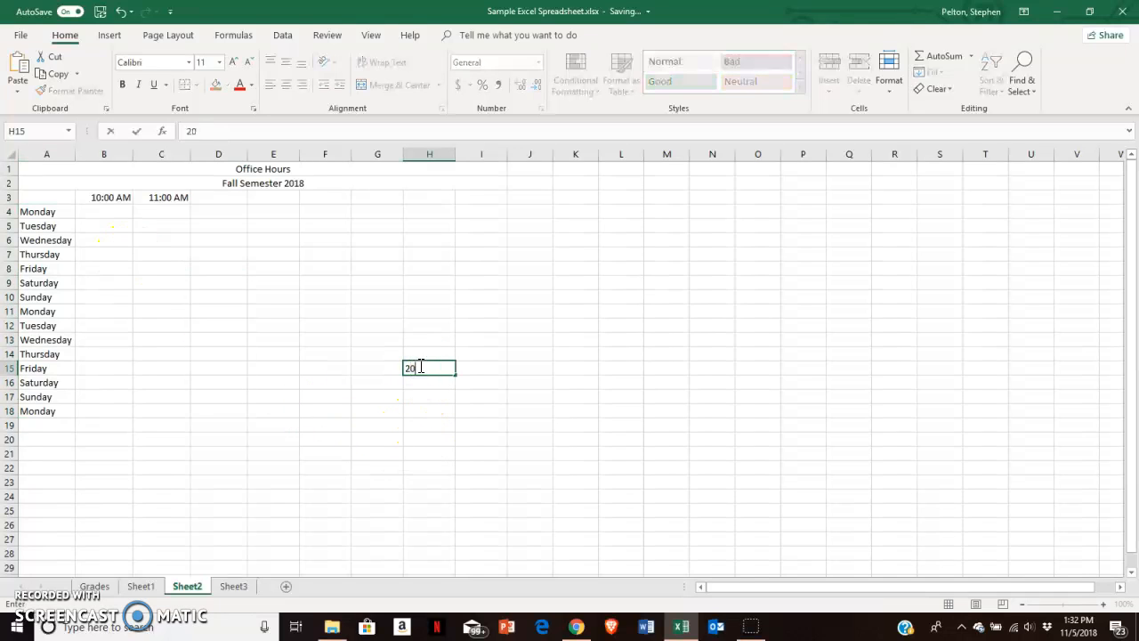
pyautogui.click(427, 339)
pyautogui.click(428, 369)
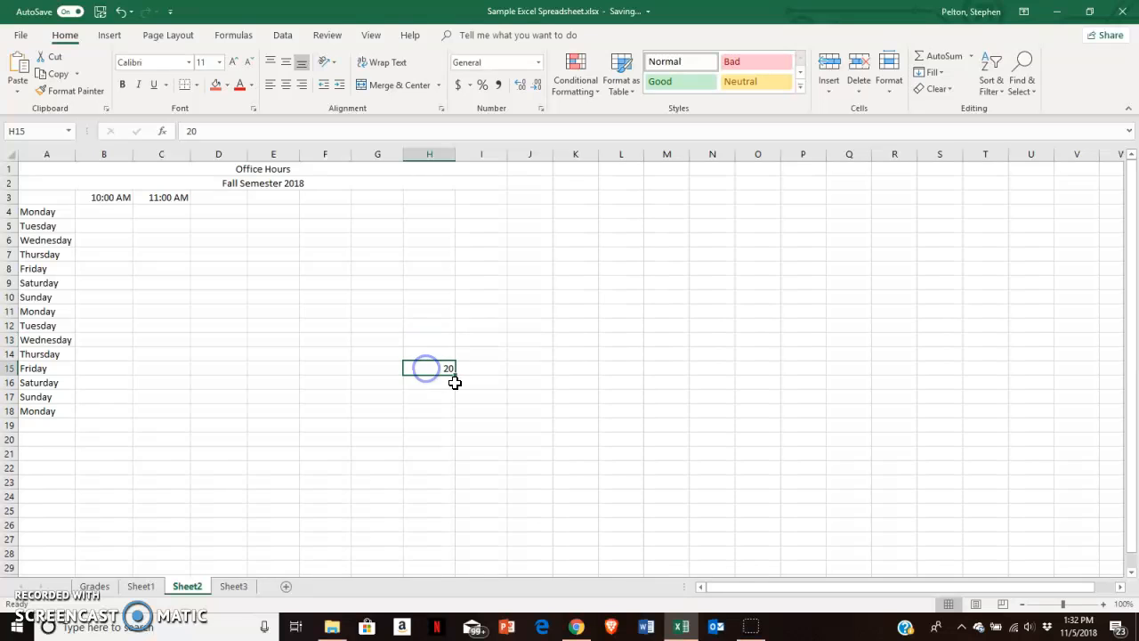
# - Autofill the 20 in H15 down column H to row 25, then clear the filled cells
pyautogui.moveTo(453, 373); pyautogui.dragTo(458, 522)
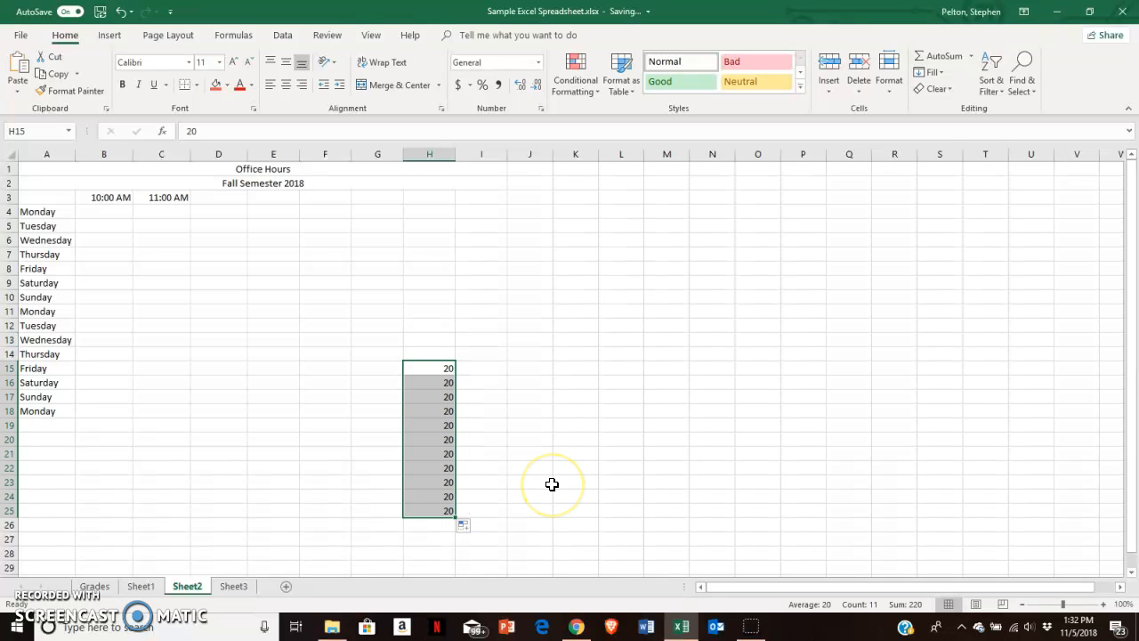
pyautogui.press('Delete')
# - Enter apple in cell H15
pyautogui.write('apple')
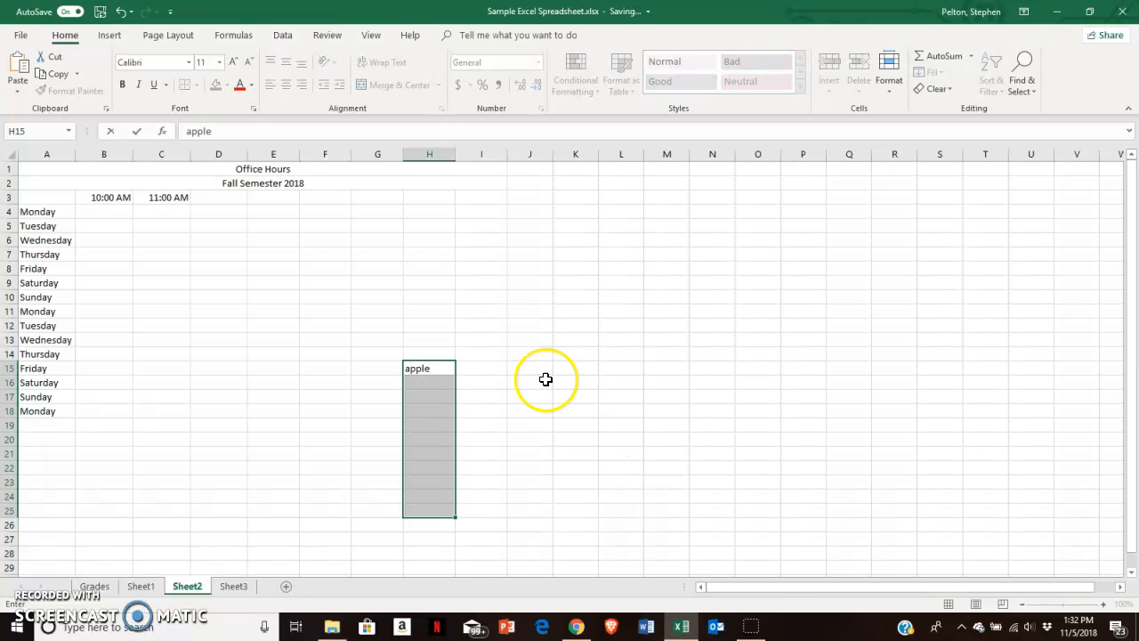
pyautogui.click(485, 339)
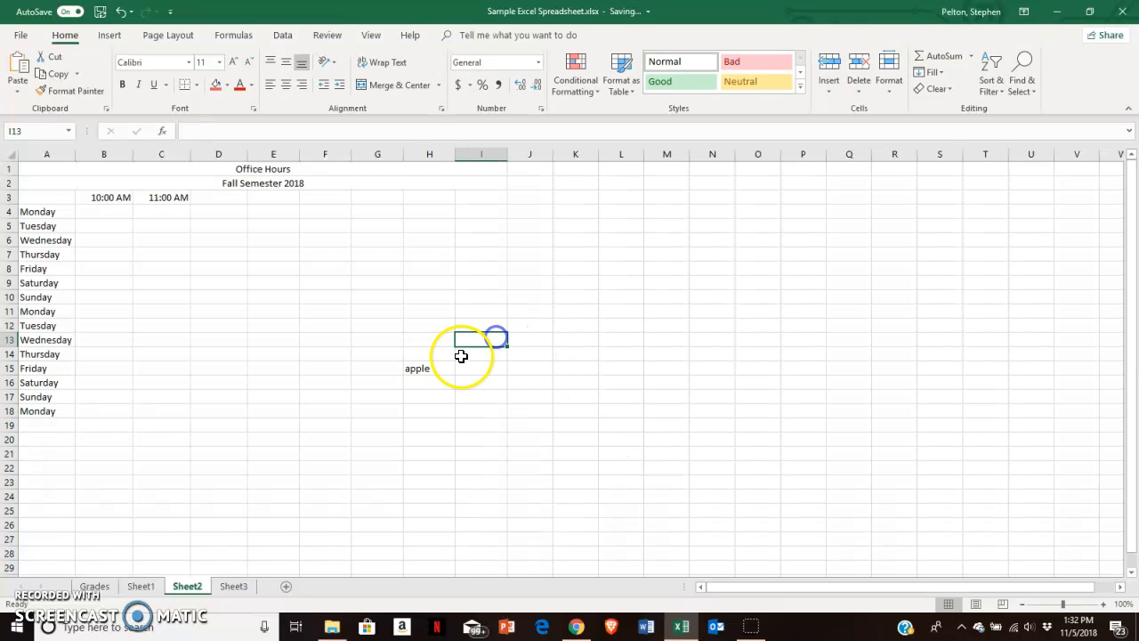
# - Autofill apple from H15 down column H to row 26, then clear those cells
pyautogui.click(443, 369)
pyautogui.moveTo(455, 373); pyautogui.dragTo(460, 529)
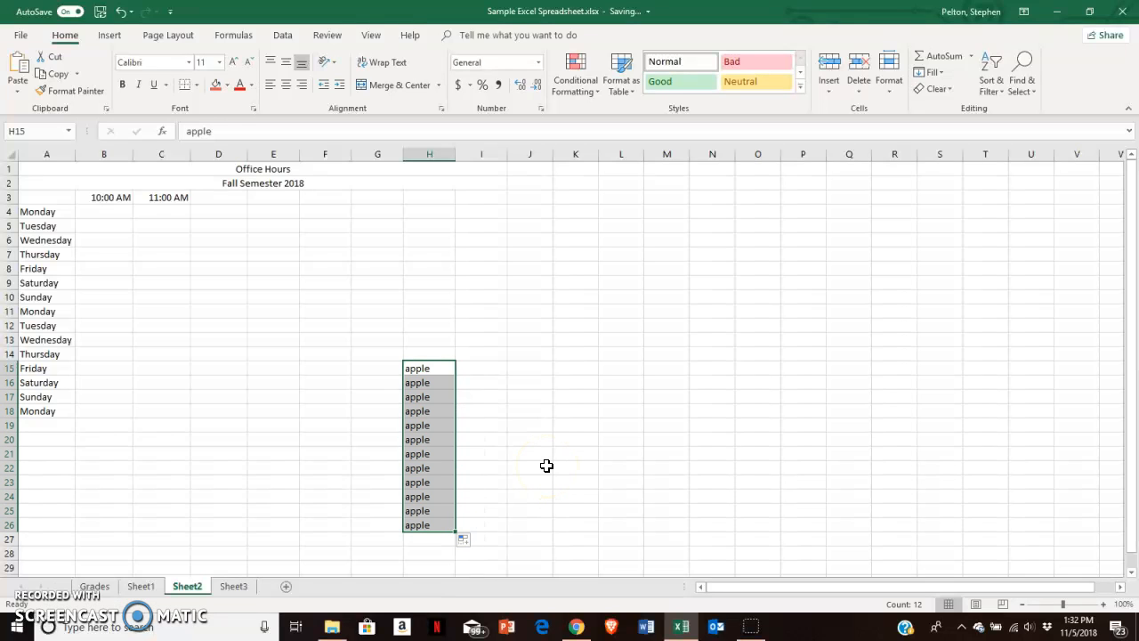
pyautogui.press('Delete')
pyautogui.click(302, 352)
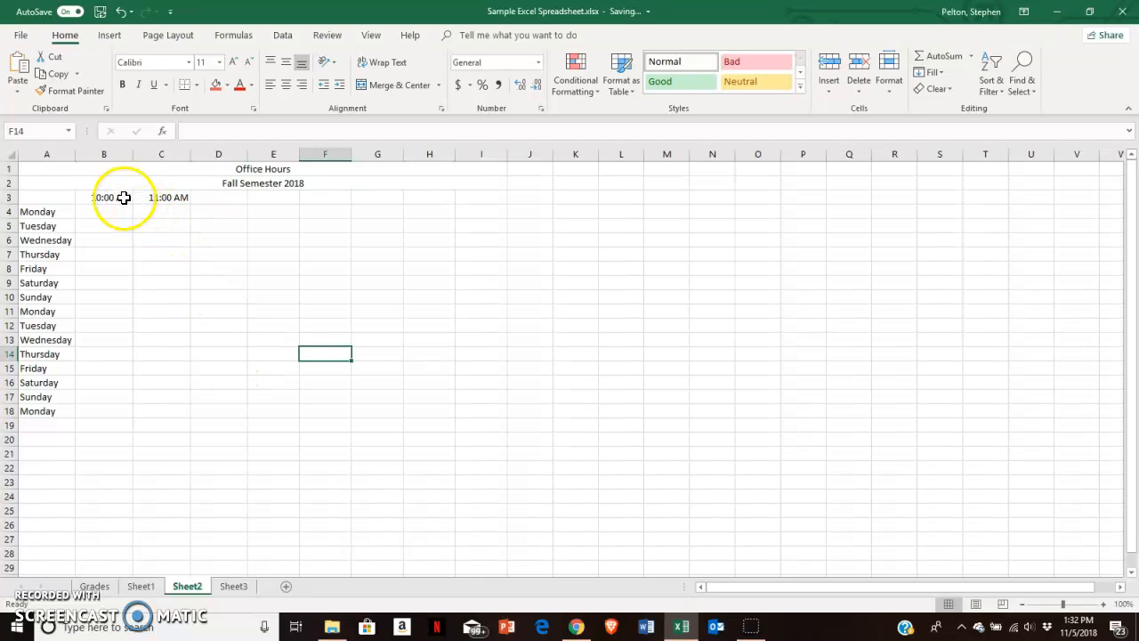
# - Extend the 10:00 AM and 11:00 AM time series across row 3 through column I, ending at 5:00 PM
pyautogui.moveTo(119, 197); pyautogui.dragTo(154, 197)
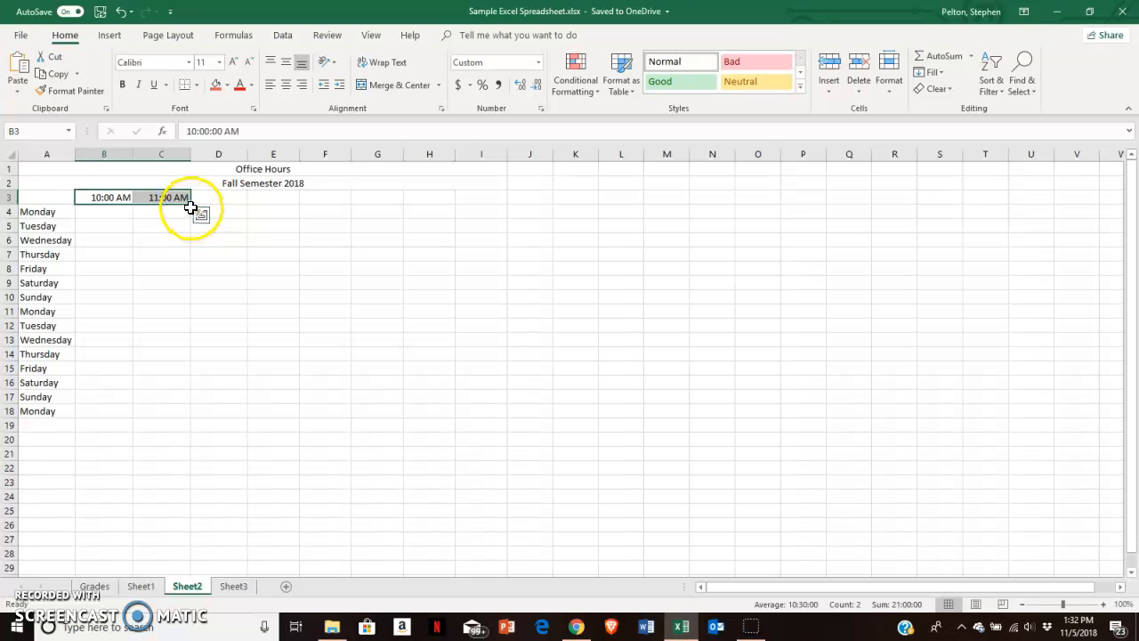
pyautogui.moveTo(191, 204); pyautogui.dragTo(481, 200)
pyautogui.click(362, 272)
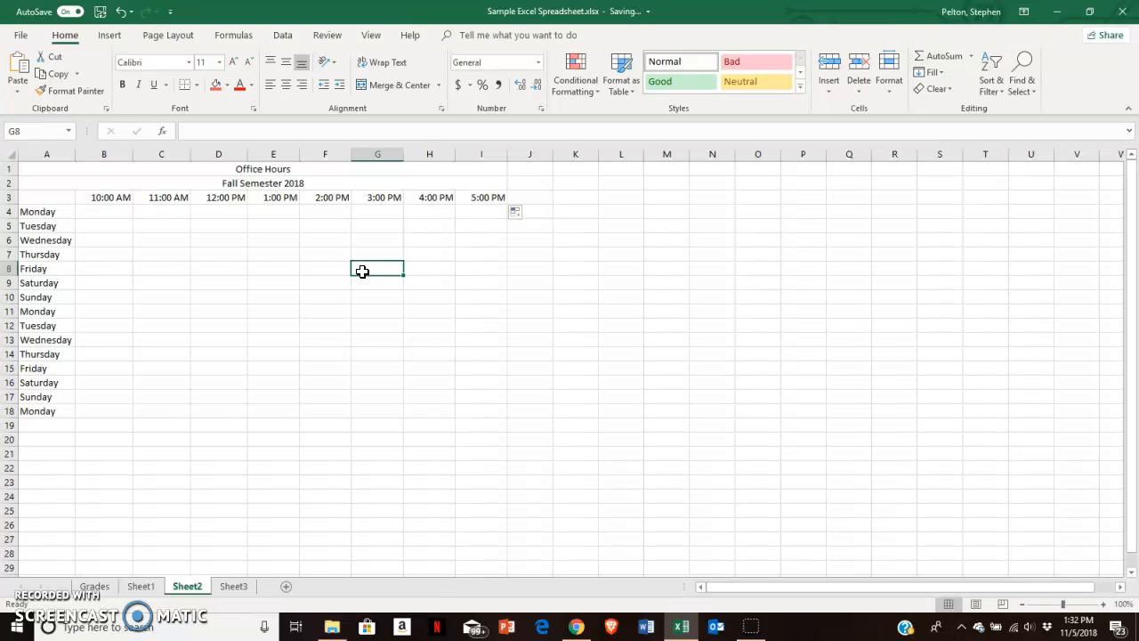
# - Switch to Sheet1 with the student grades and open the insert options
pyautogui.click(267, 284)
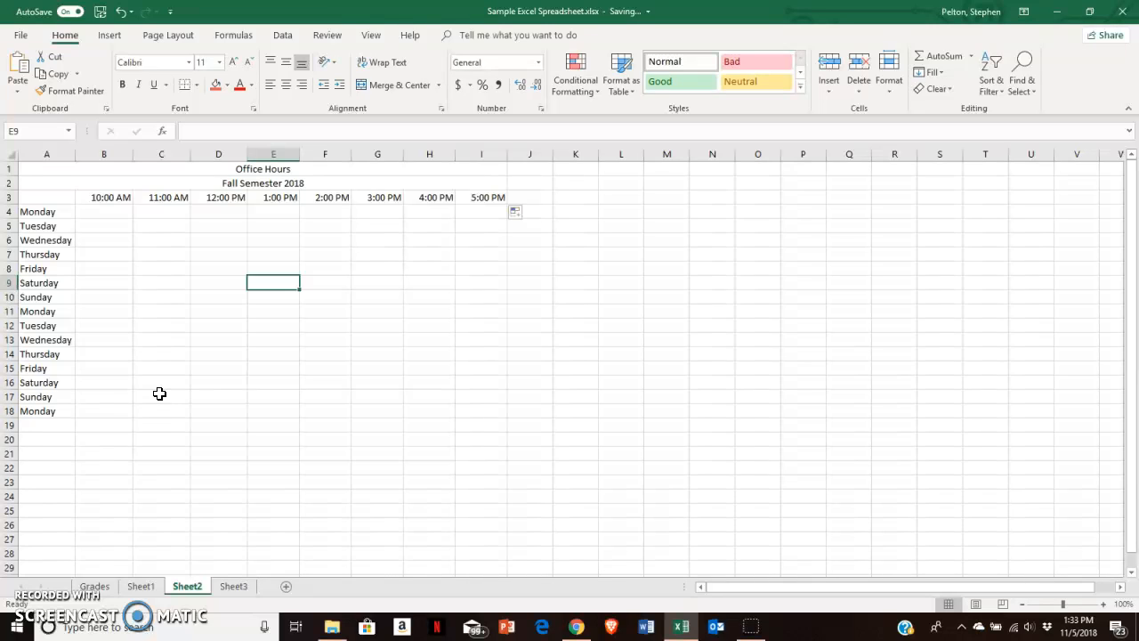
pyautogui.click(141, 592)
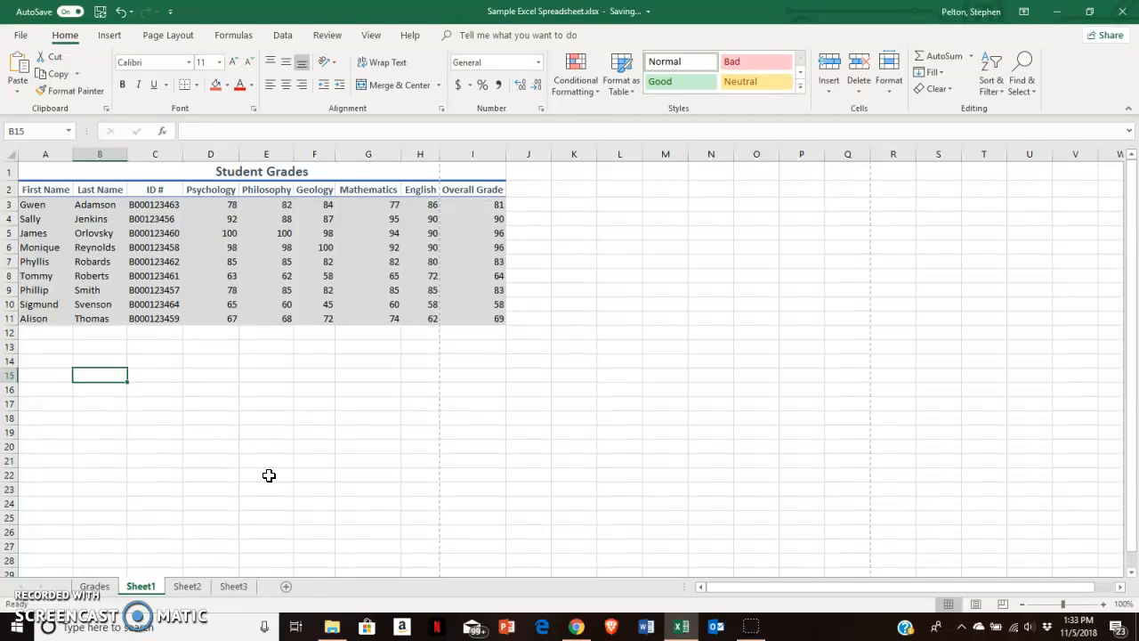
pyautogui.click(110, 34)
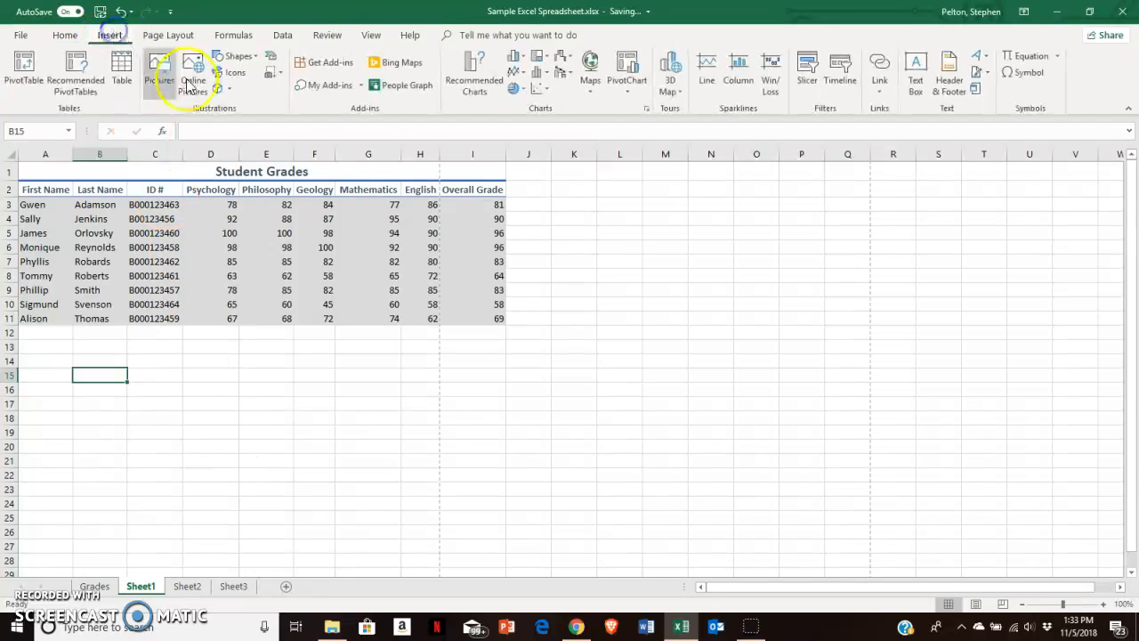